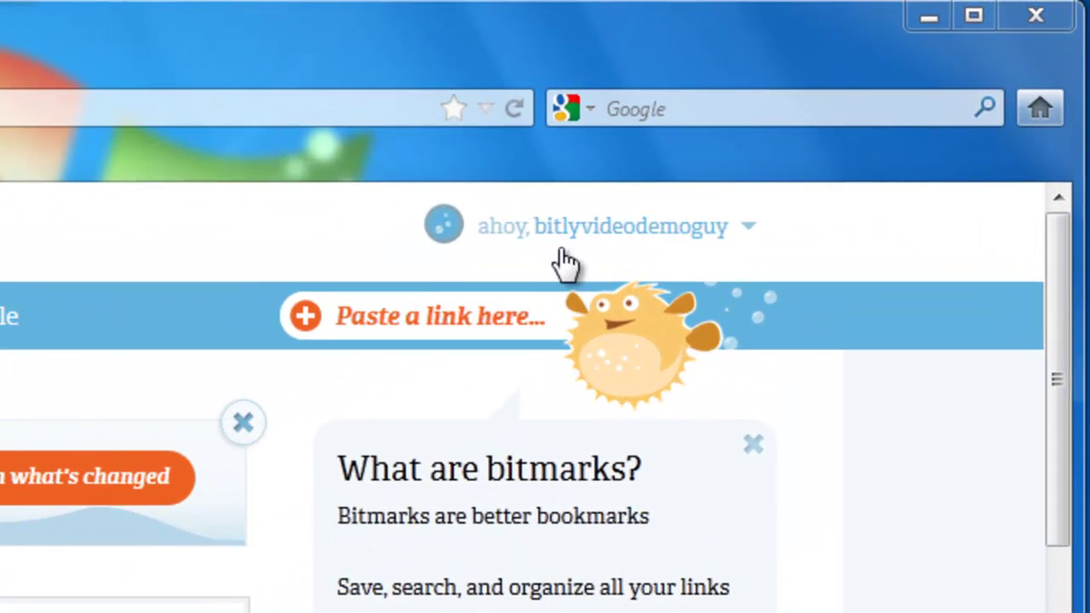
Go to Bitly's Tools page through the account dropdown menu.
{"action": "left_click", "coordinate": [749, 229]}
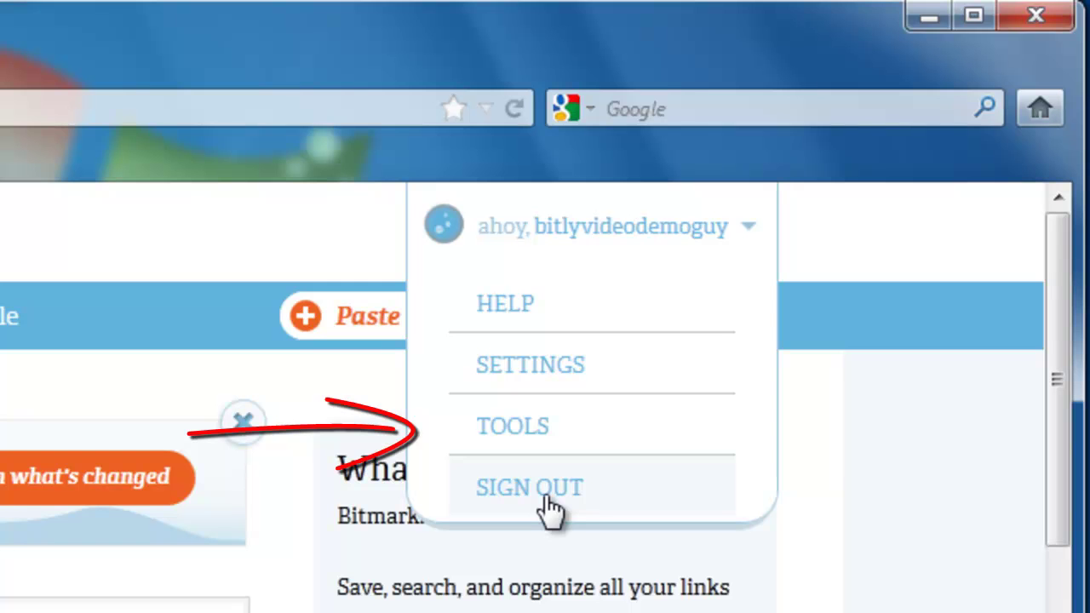
{"action": "left_click", "coordinate": [525, 438]}
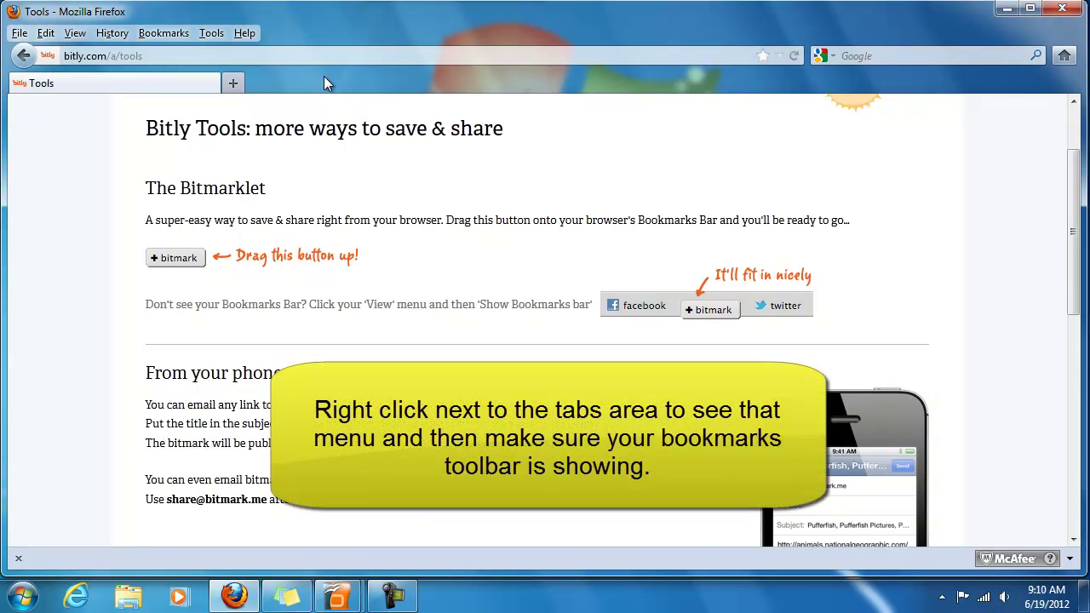
Show the Bookmarks Toolbar, drag the '+ bitmark' bookmarklet onto it, and dismiss the success message.
{"action": "right_click", "coordinate": [324, 77]}
{"action": "left_click", "coordinate": [398, 128]}
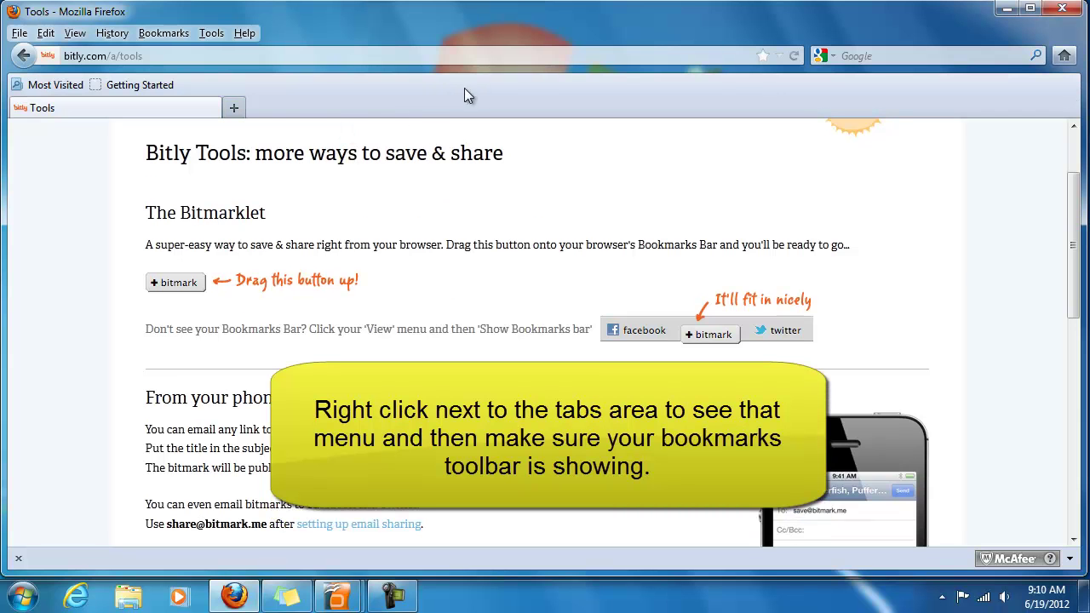
{"action": "right_click", "coordinate": [302, 101]}
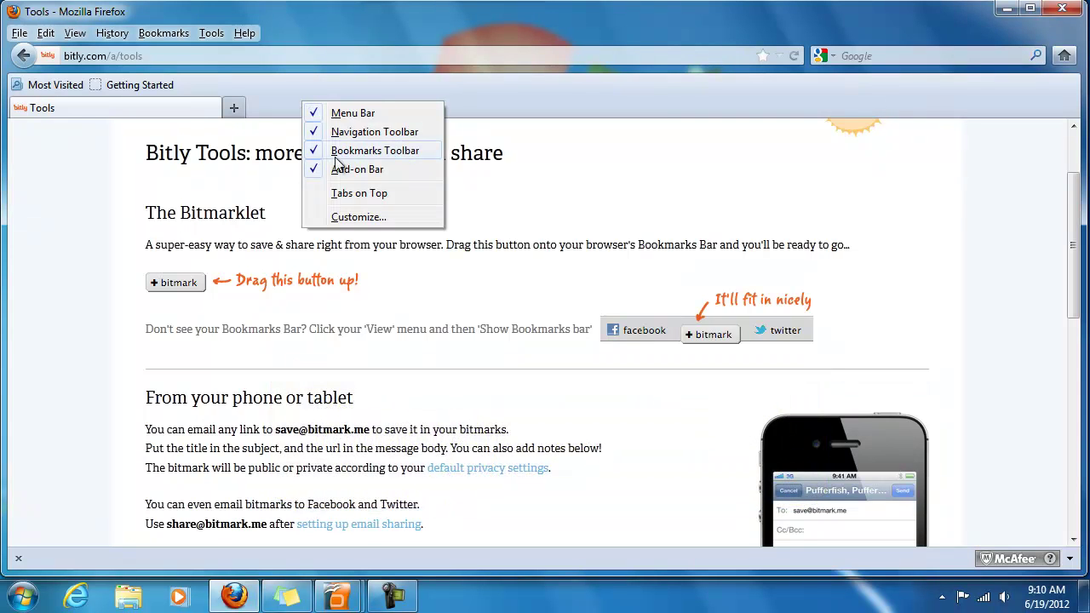
{"action": "left_click", "coordinate": [531, 194]}
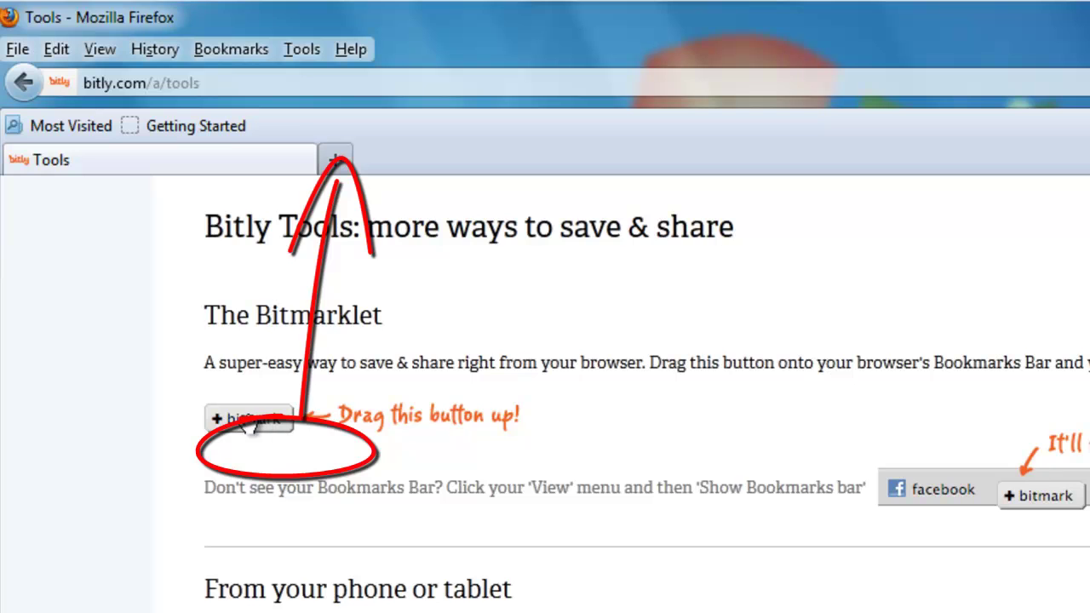
{"action": "left_click_drag", "start_coordinate": [245, 426], "coordinate": [326, 128]}
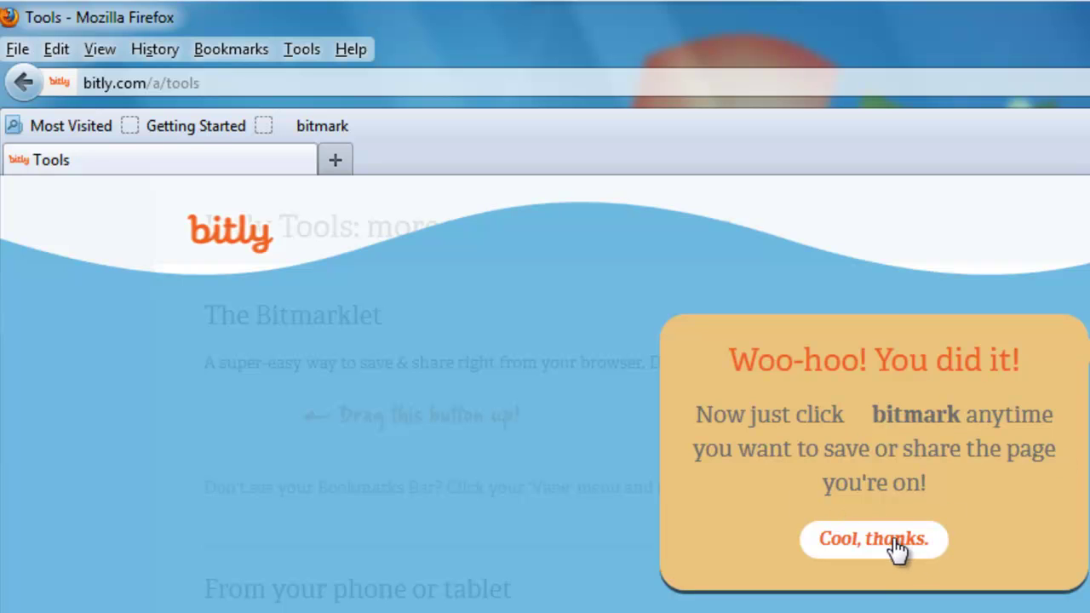
{"action": "left_click", "coordinate": [853, 538]}
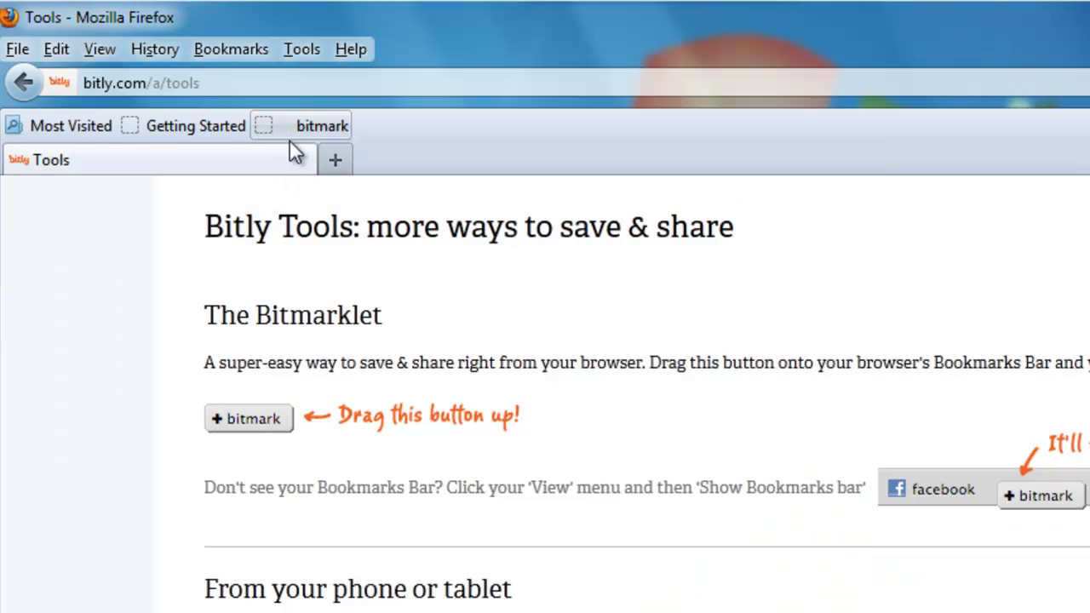
Load evernote.com in a new blank tab.
{"action": "left_click", "coordinate": [341, 159]}
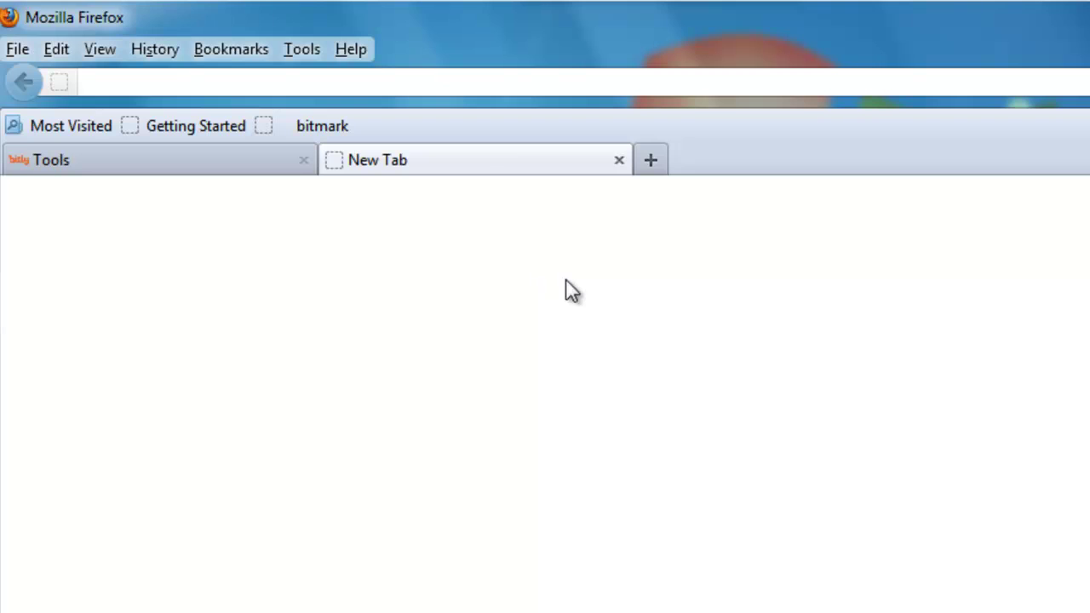
{"action": "type", "text": "evernote.com"}
{"action": "key", "text": "Return"}
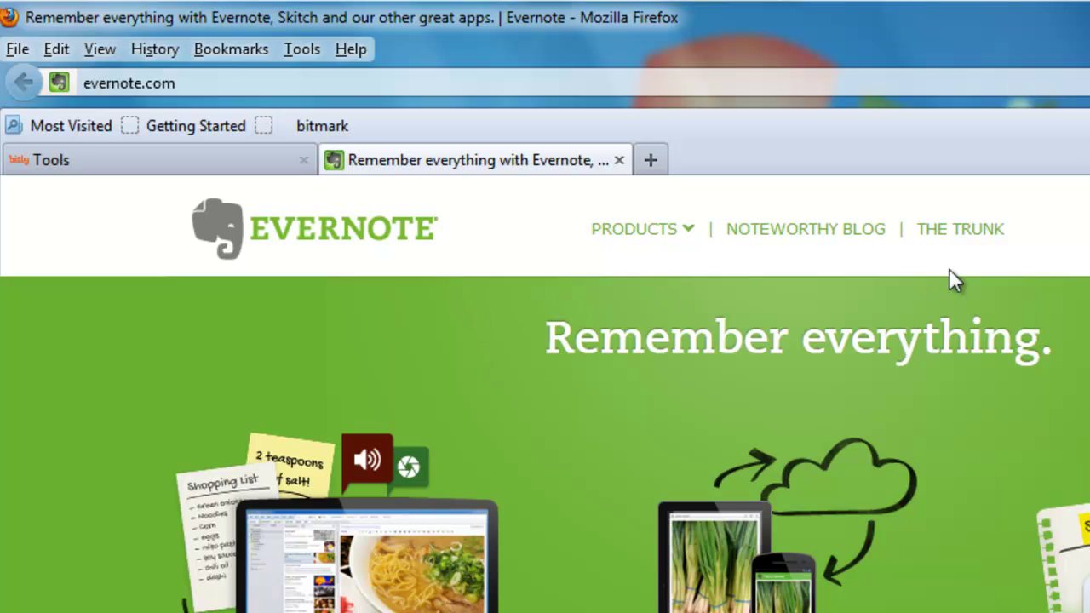
Go to Evernote's download page via 'Get Evernote, it's free'.
{"action": "scroll", "coordinate": [1037, 305], "scroll_direction": "down", "scroll_amount": 7}
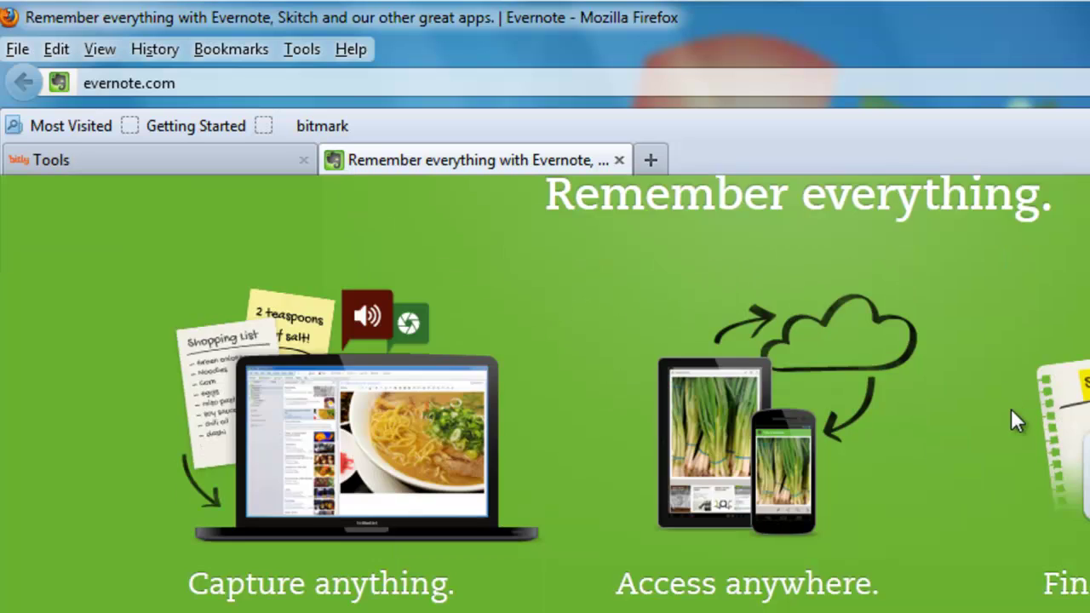
{"action": "left_click", "coordinate": [926, 341]}
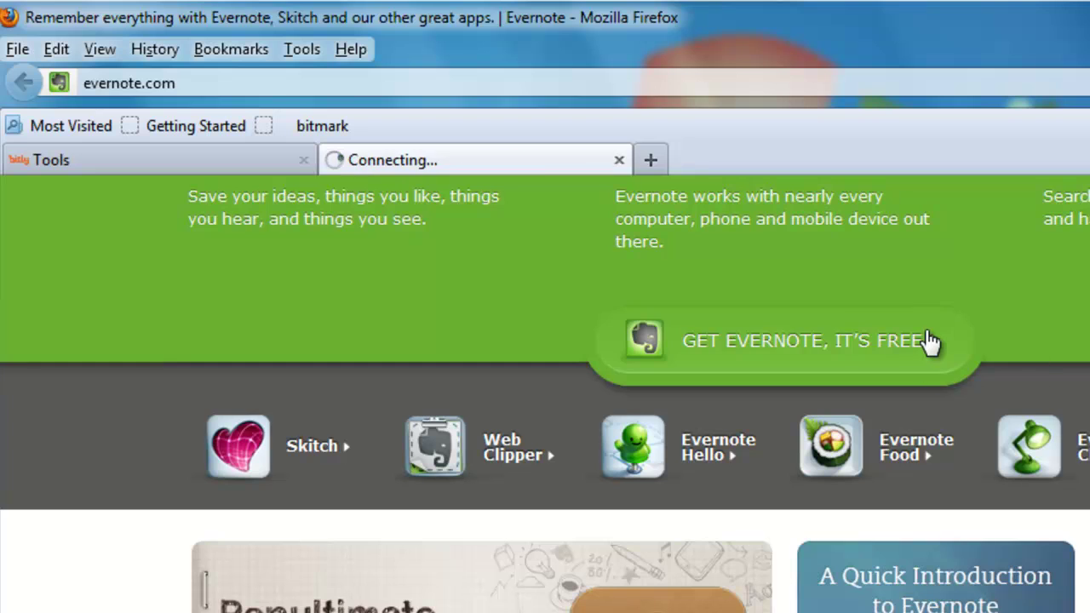
{"action": "scroll", "coordinate": [703, 443], "scroll_direction": "down", "scroll_amount": 3}
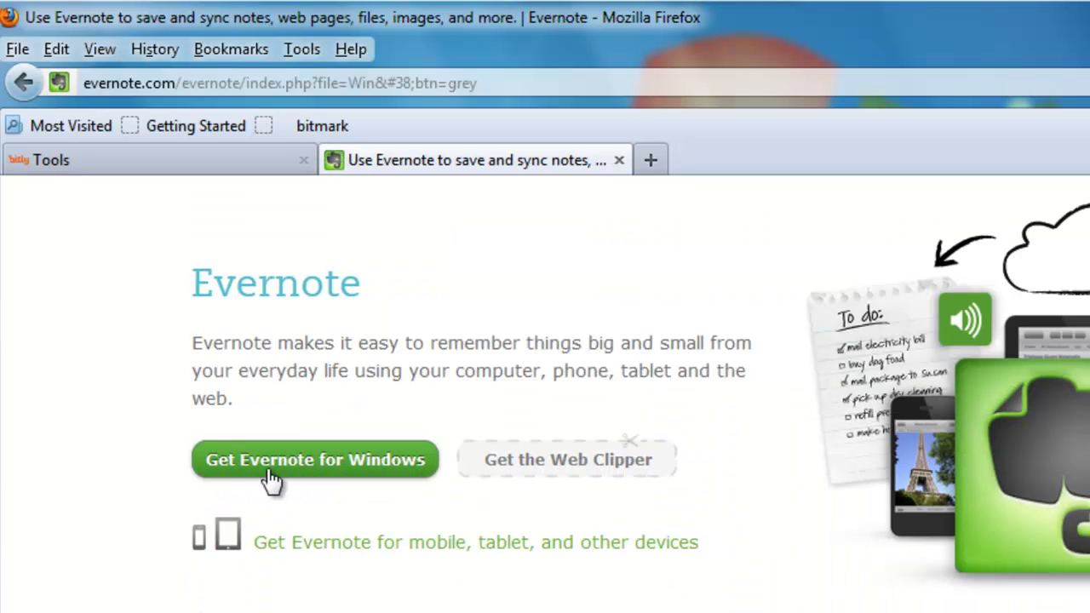
{"action": "scroll", "coordinate": [83, 389], "scroll_direction": "up", "scroll_amount": 3}
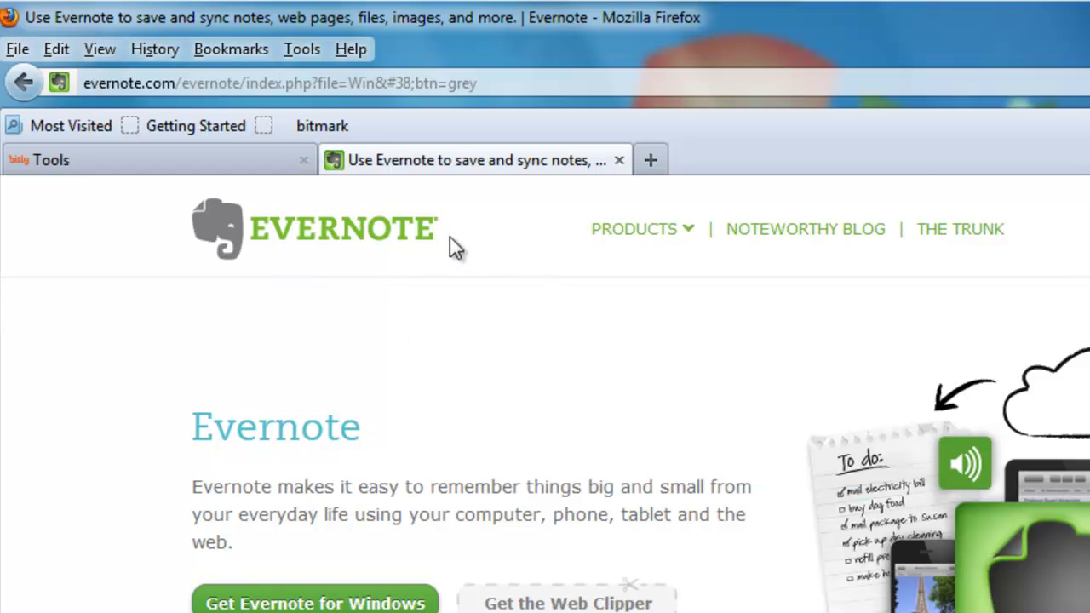
{"action": "left_click", "coordinate": [485, 85]}
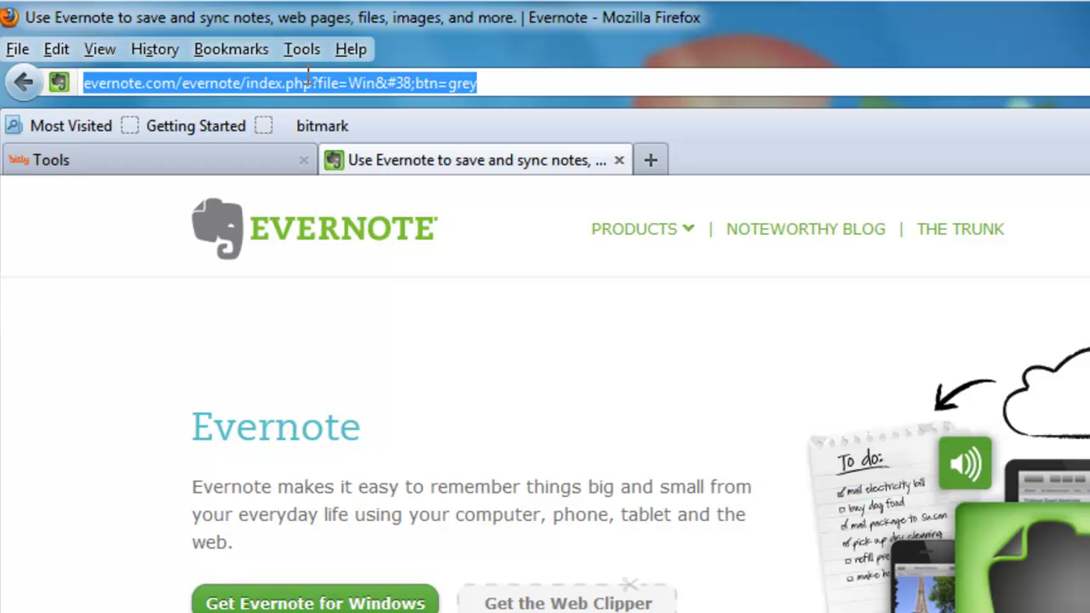
{"action": "left_click", "coordinate": [293, 217]}
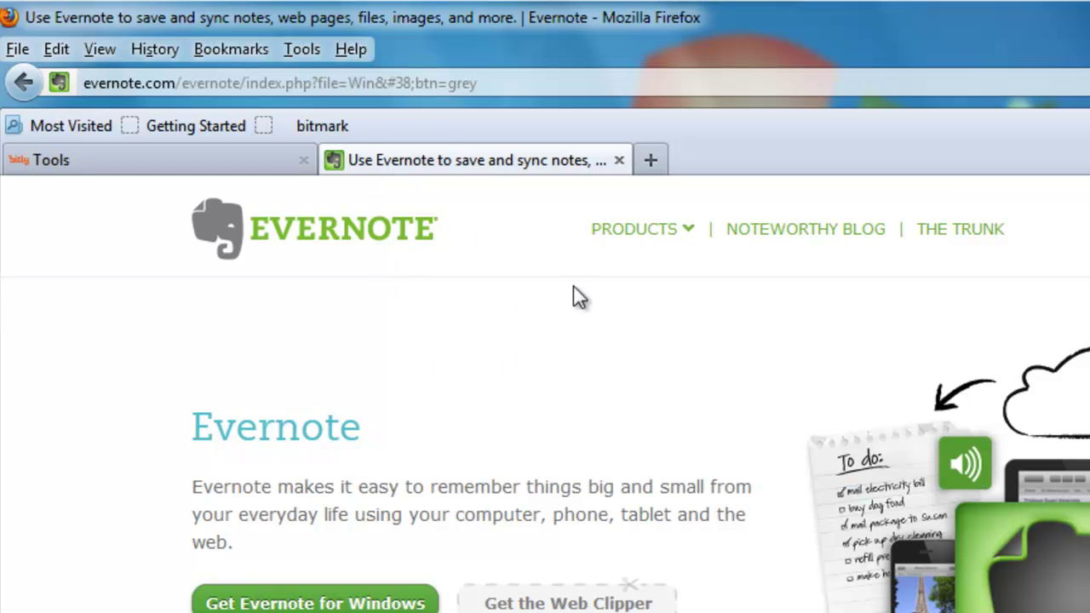
Run the bitmark bookmarklet on this page and retitle it 'Evernote download page'.
{"action": "left_click", "coordinate": [302, 126]}
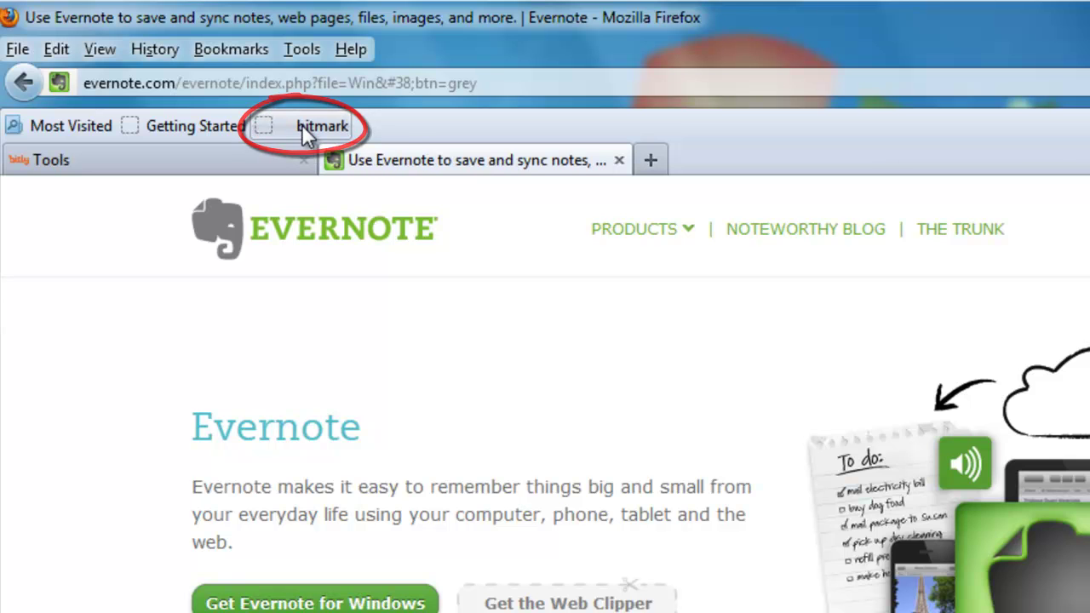
{"action": "left_click", "coordinate": [302, 124]}
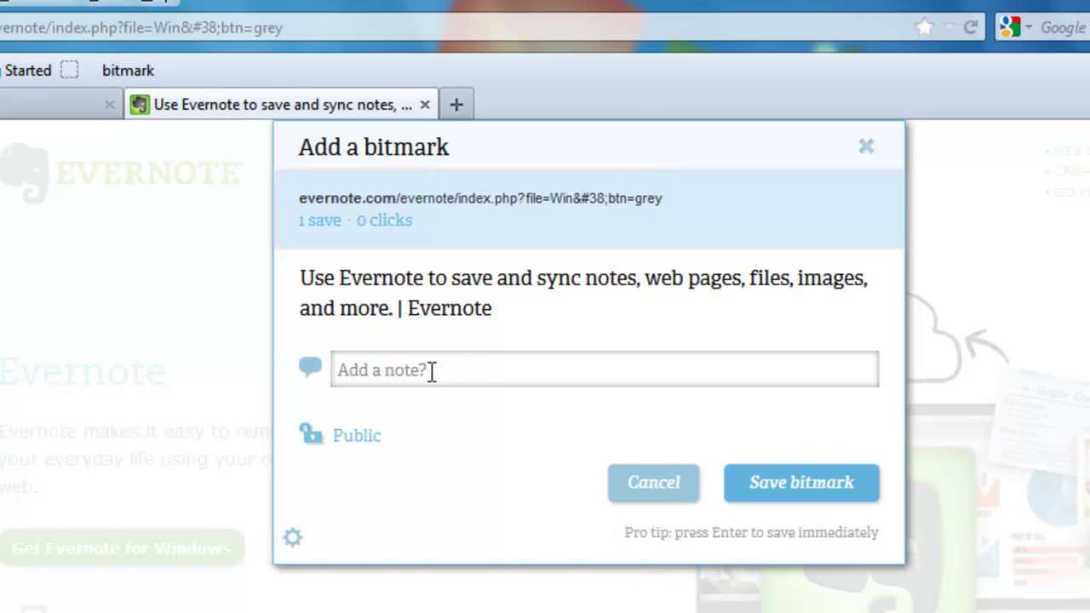
{"action": "left_click", "coordinate": [477, 315]}
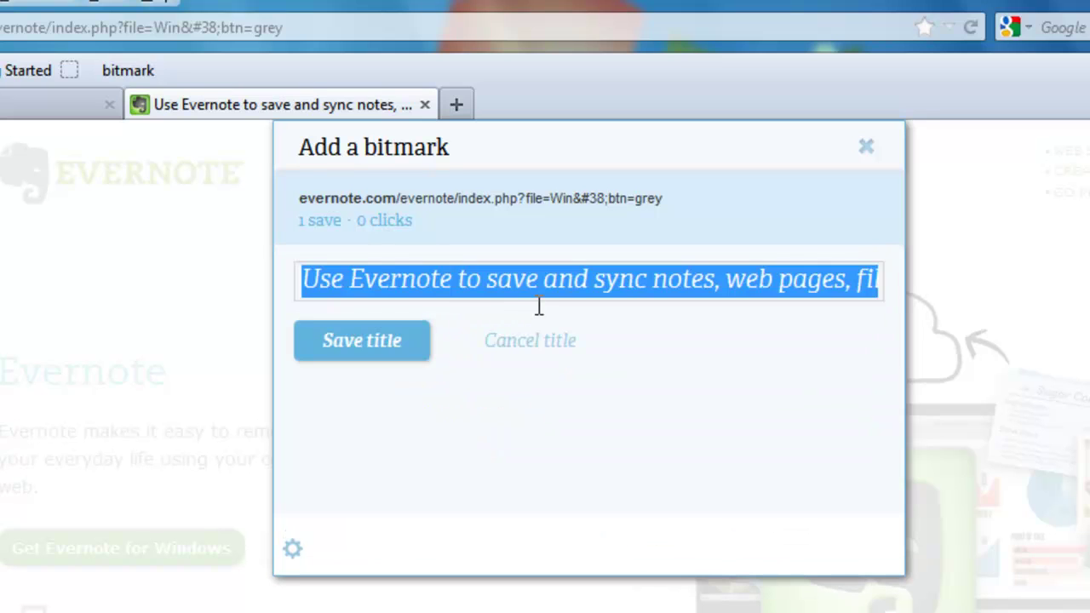
{"action": "type", "text": "Evernote do"}
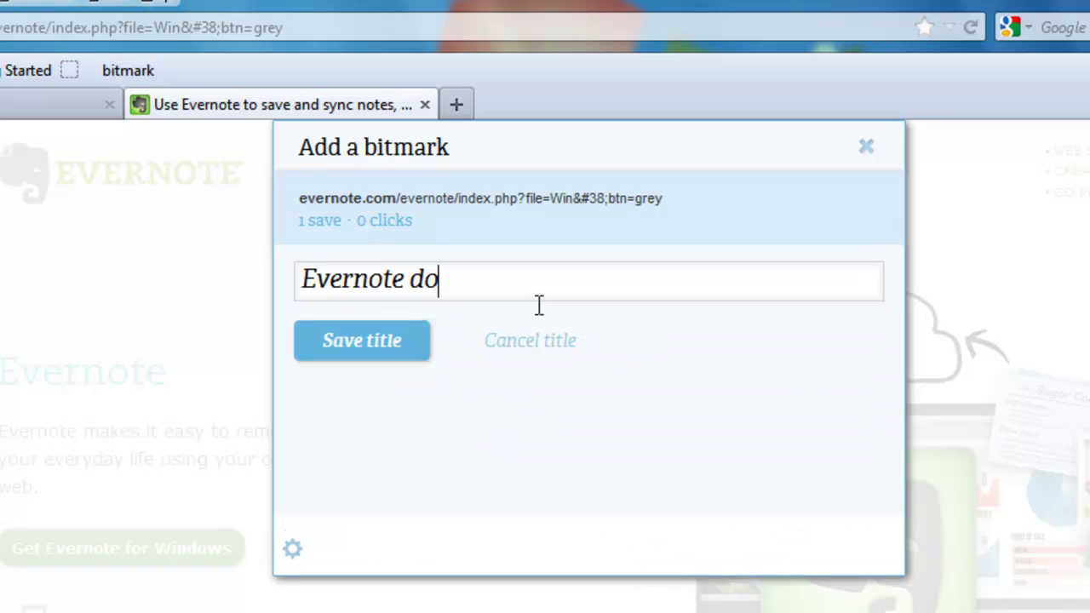
{"action": "type", "text": "wnload page"}
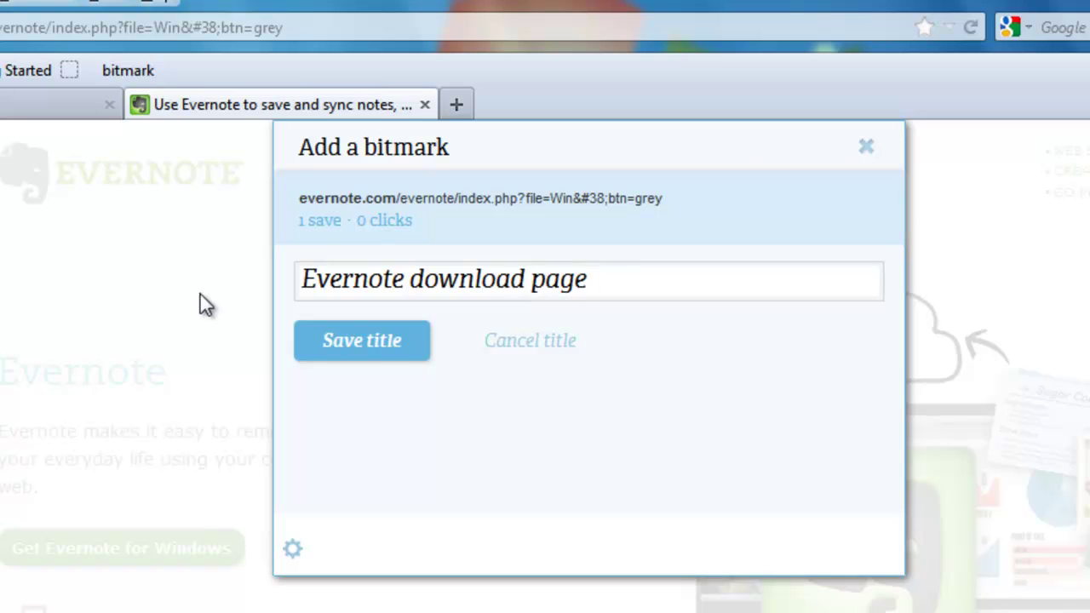
{"action": "left_click", "coordinate": [385, 351]}
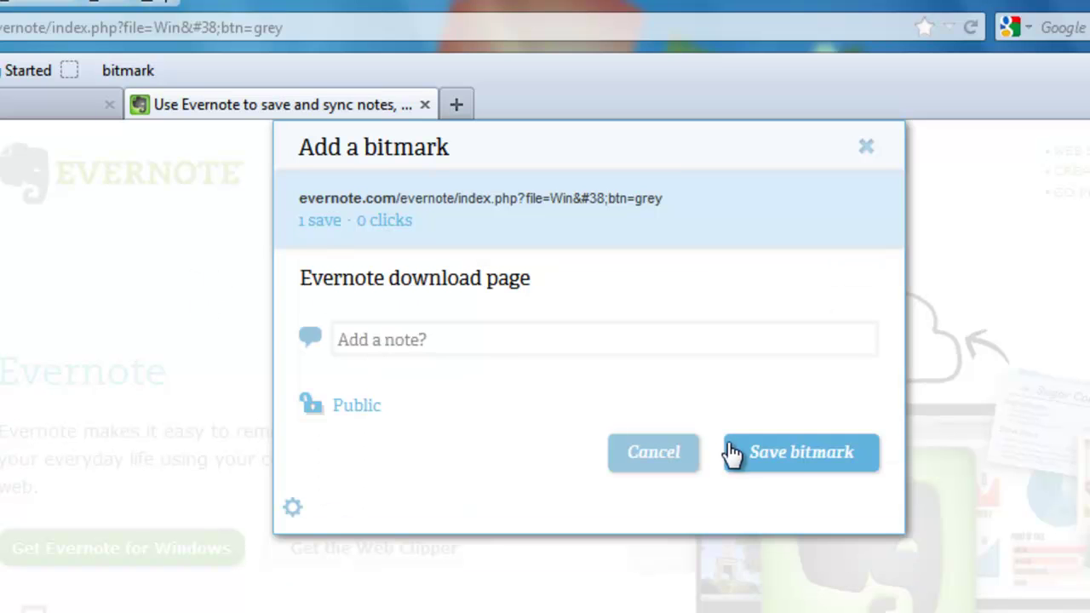
Save the bitmark and create a new public bundle called 'Programs I like'.
{"action": "left_click", "coordinate": [817, 455]}
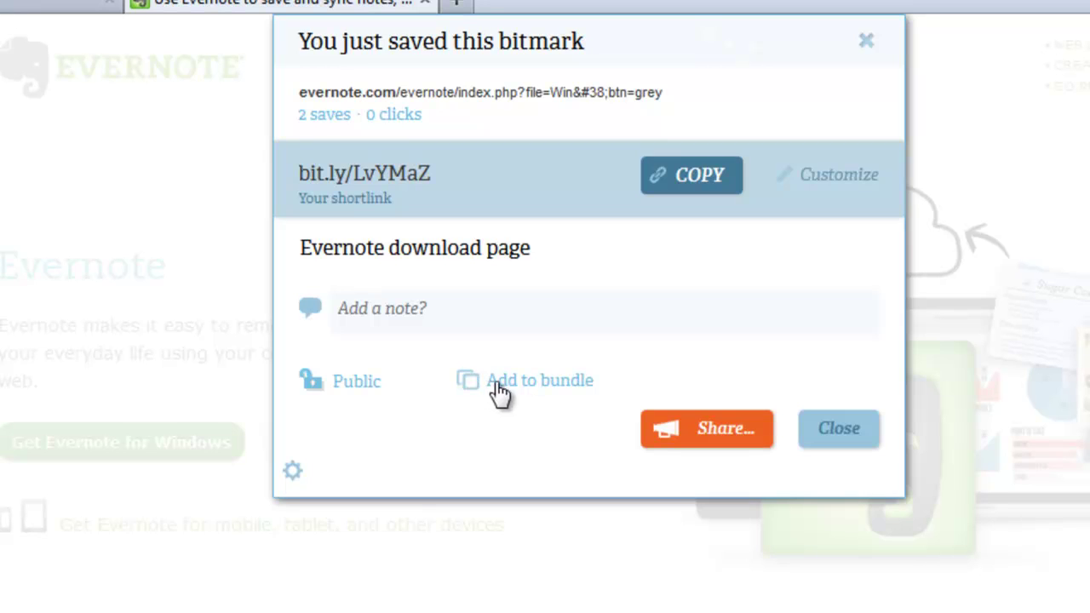
{"action": "left_click", "coordinate": [521, 478]}
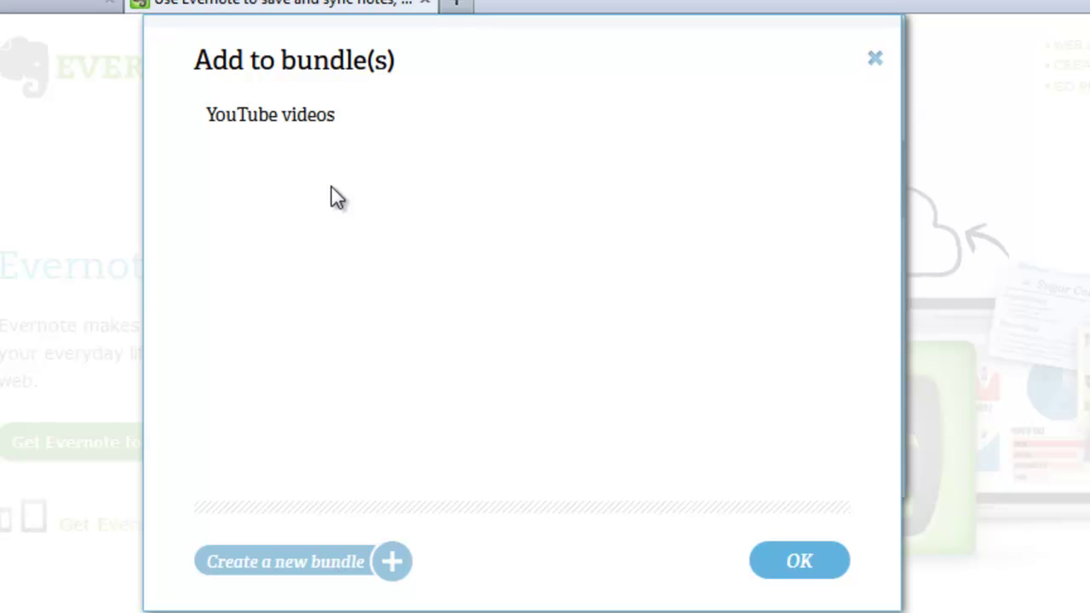
{"action": "left_click", "coordinate": [383, 567]}
{"action": "type", "text": "Programs I lik"}
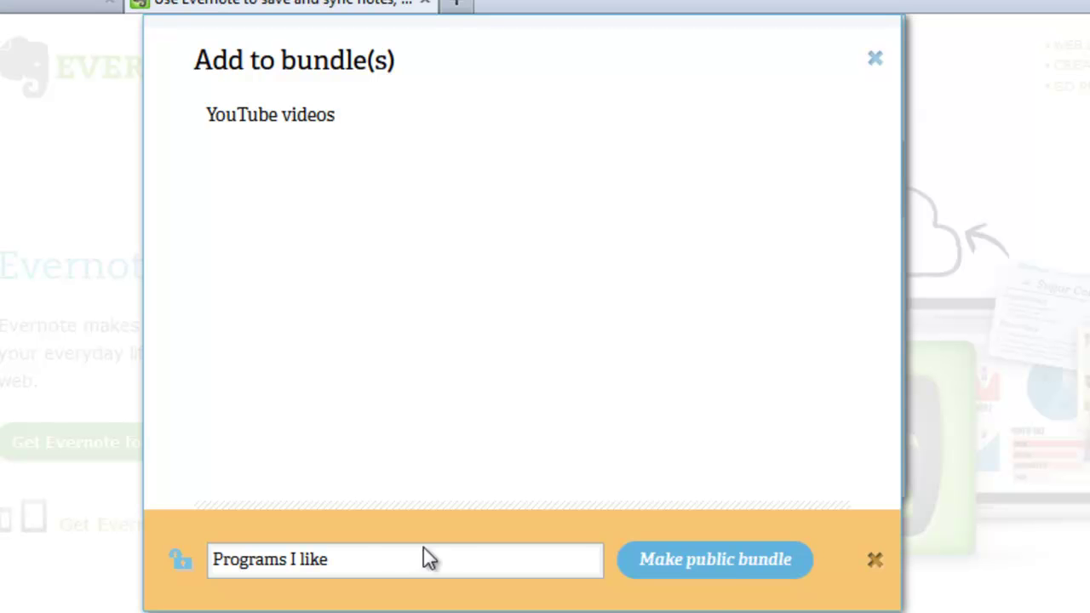
{"action": "type", "text": "e"}
{"action": "left_click", "coordinate": [721, 569]}
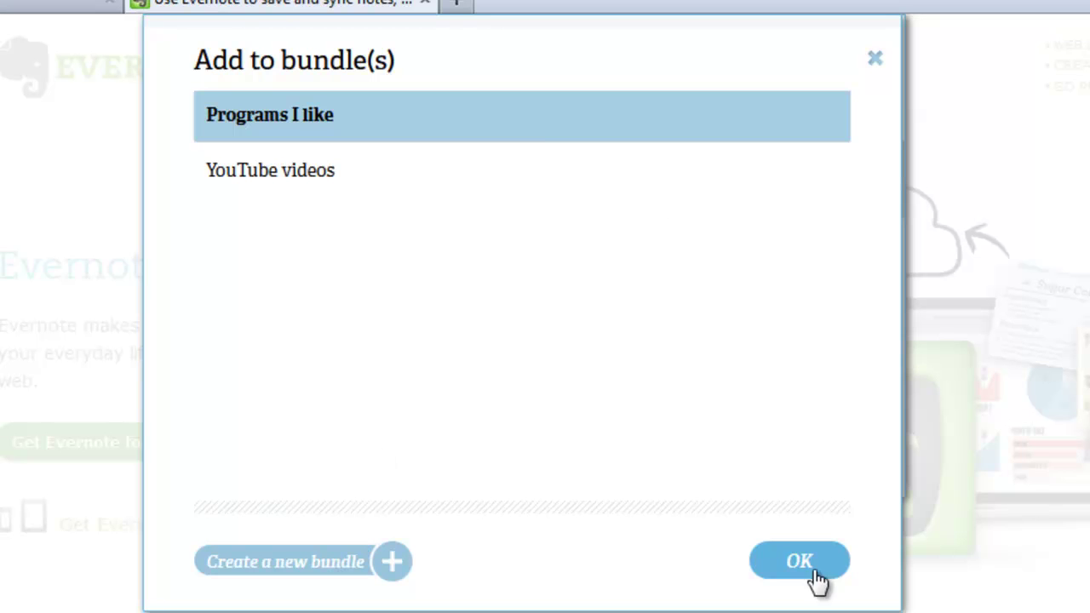
{"action": "left_click", "coordinate": [284, 119]}
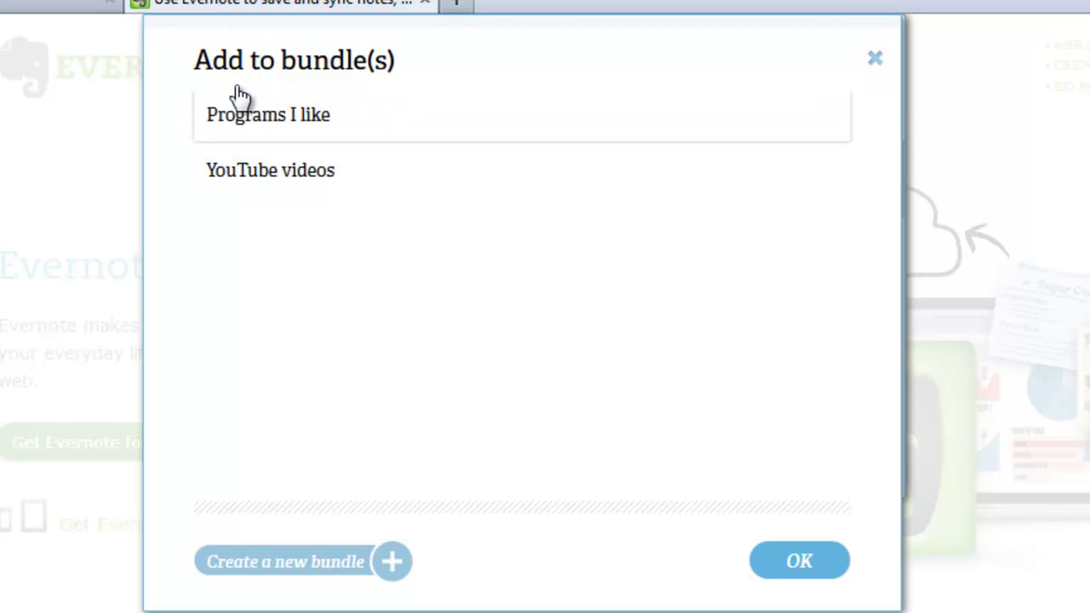
{"action": "left_click", "coordinate": [820, 564]}
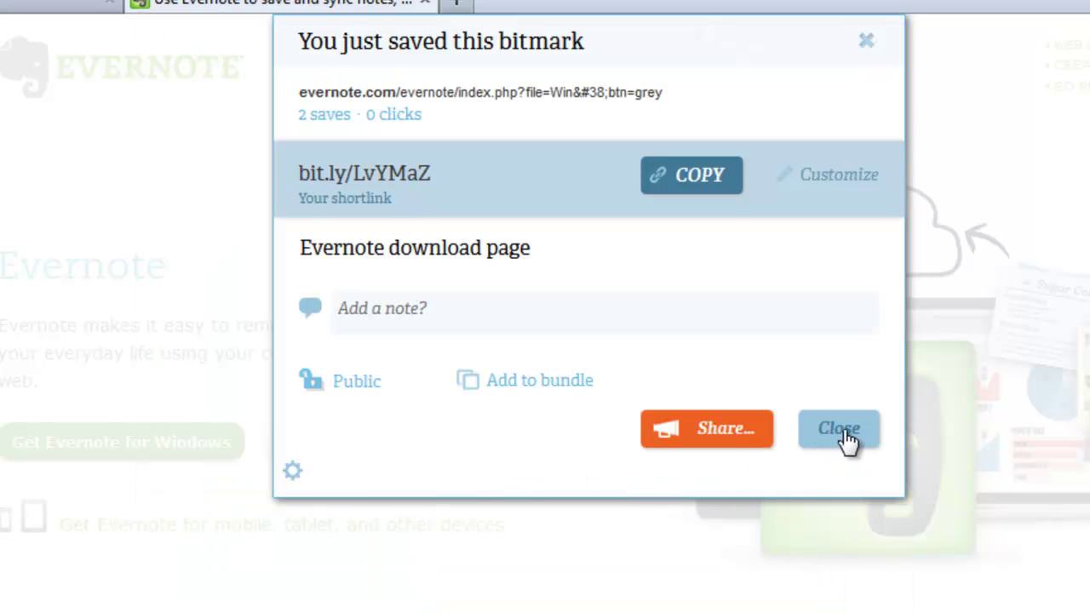
Return to the bitly tab and find the Evernote entry under Your stuff > Bitmarks.
{"action": "left_click", "coordinate": [839, 430]}
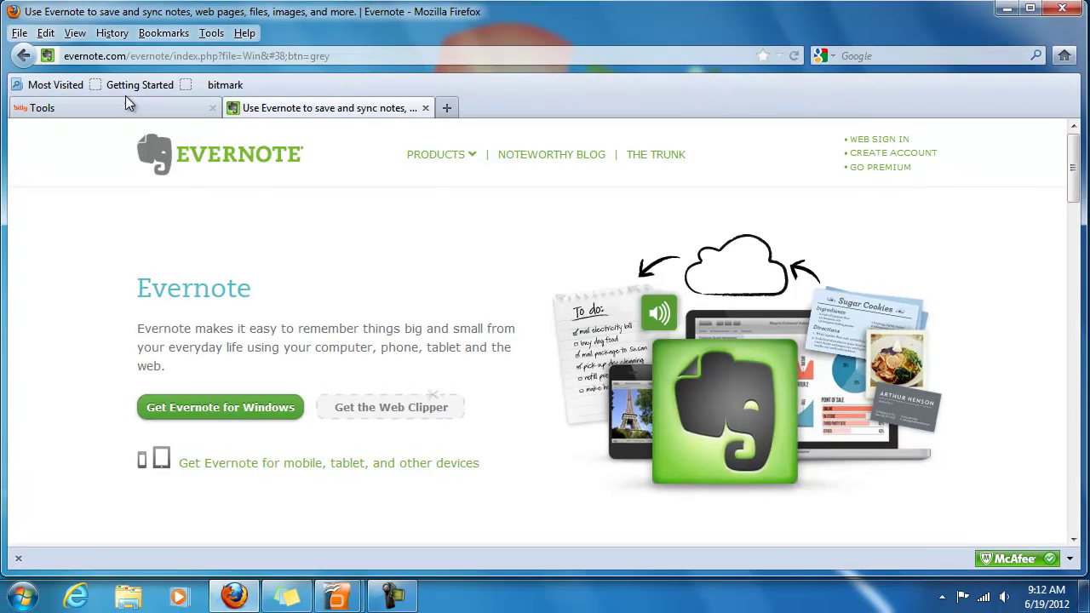
{"action": "left_click", "coordinate": [104, 89]}
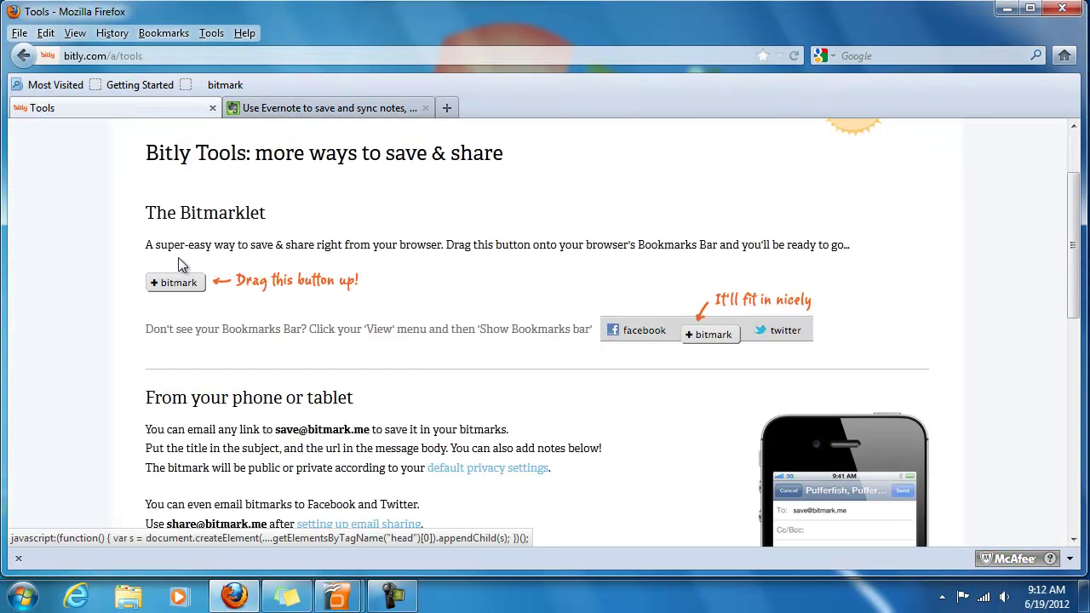
{"action": "scroll", "coordinate": [410, 288], "scroll_direction": "up", "scroll_amount": 3}
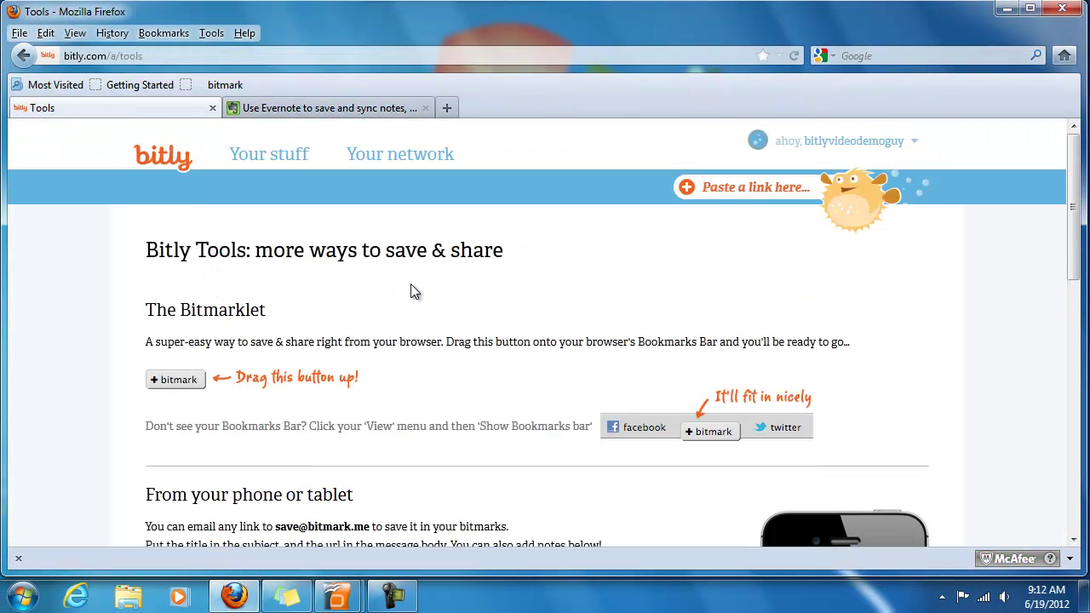
{"action": "left_click", "coordinate": [271, 157]}
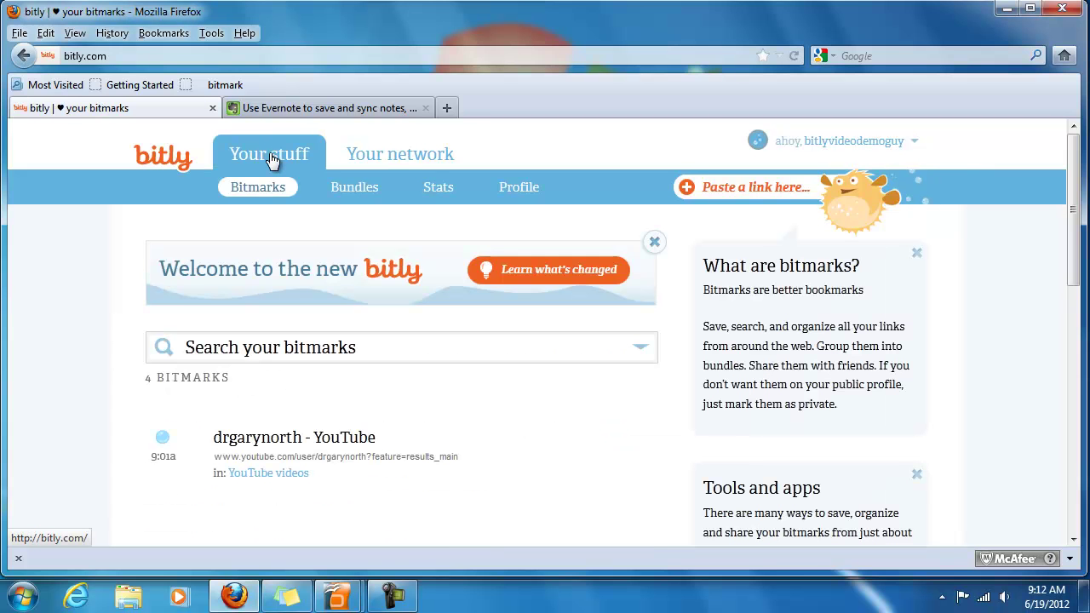
{"action": "left_click", "coordinate": [249, 194]}
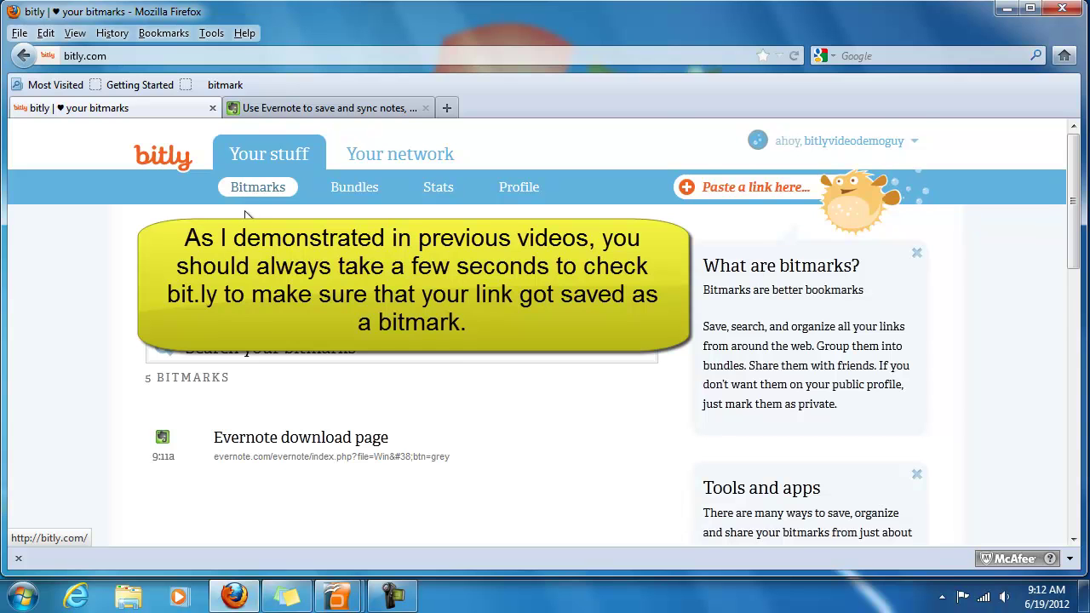
{"action": "scroll", "coordinate": [244, 213], "scroll_direction": "down", "scroll_amount": 5}
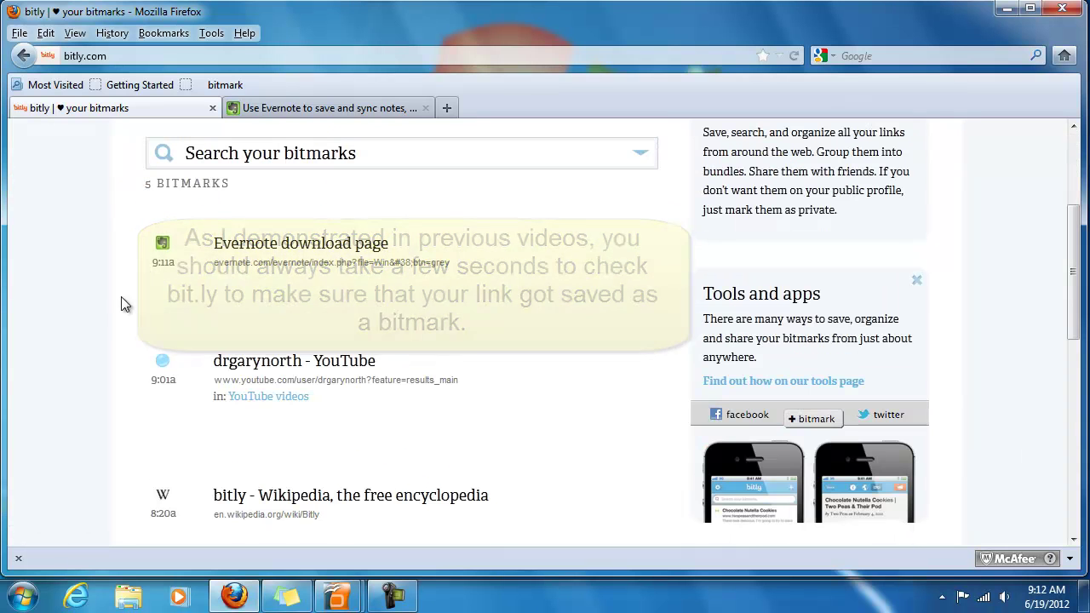
Change the Evernote bitmark's shortlink to bit.ly/Evernotedownload, save it, and copy it.
{"action": "mouse_move", "coordinate": [282, 330]}
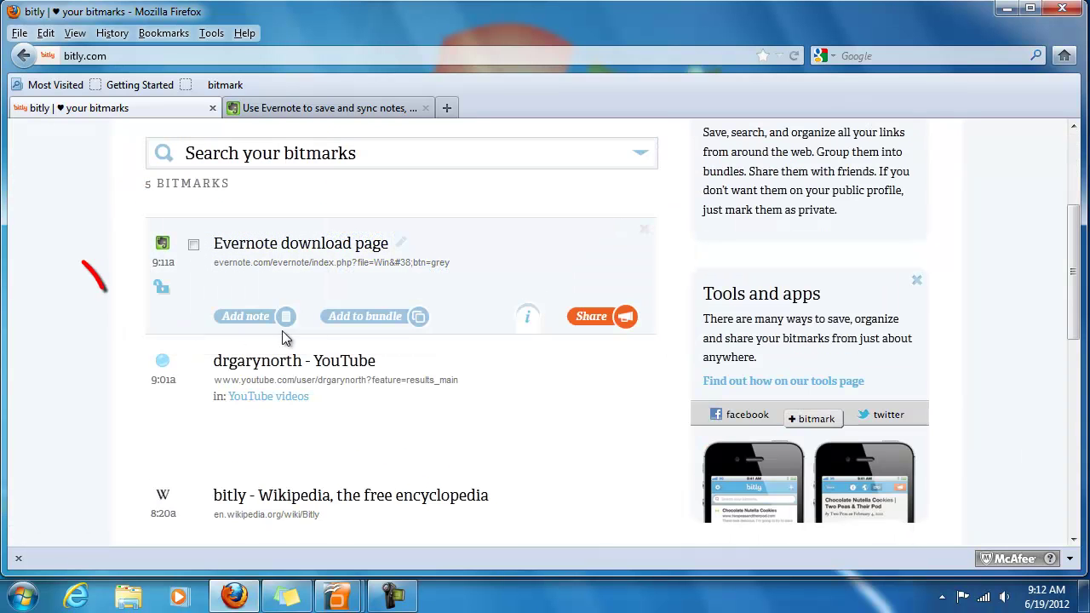
{"action": "left_click", "coordinate": [527, 322]}
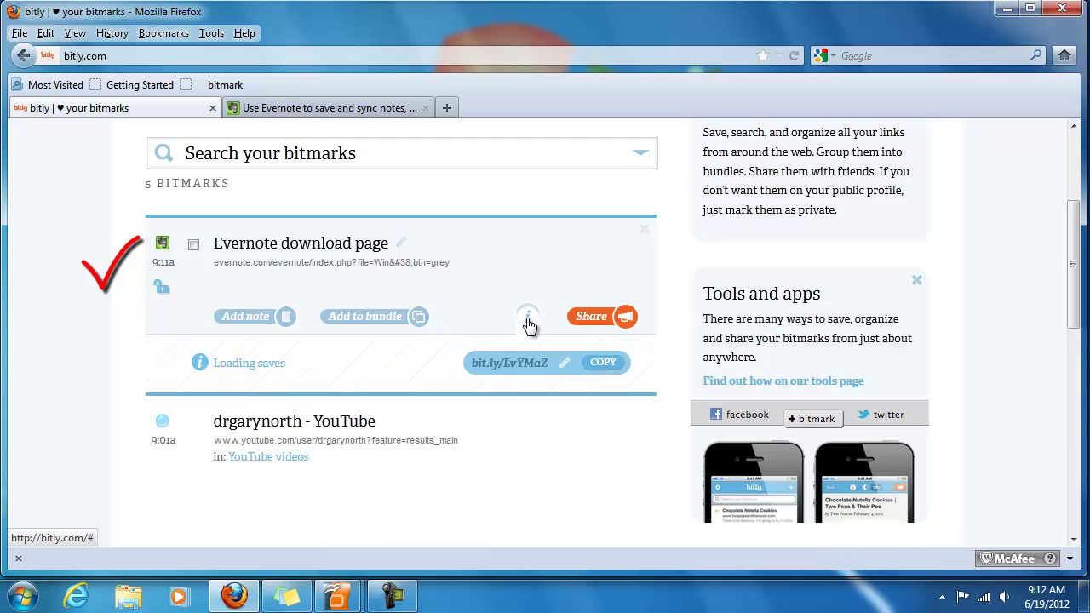
{"action": "left_click", "coordinate": [563, 363]}
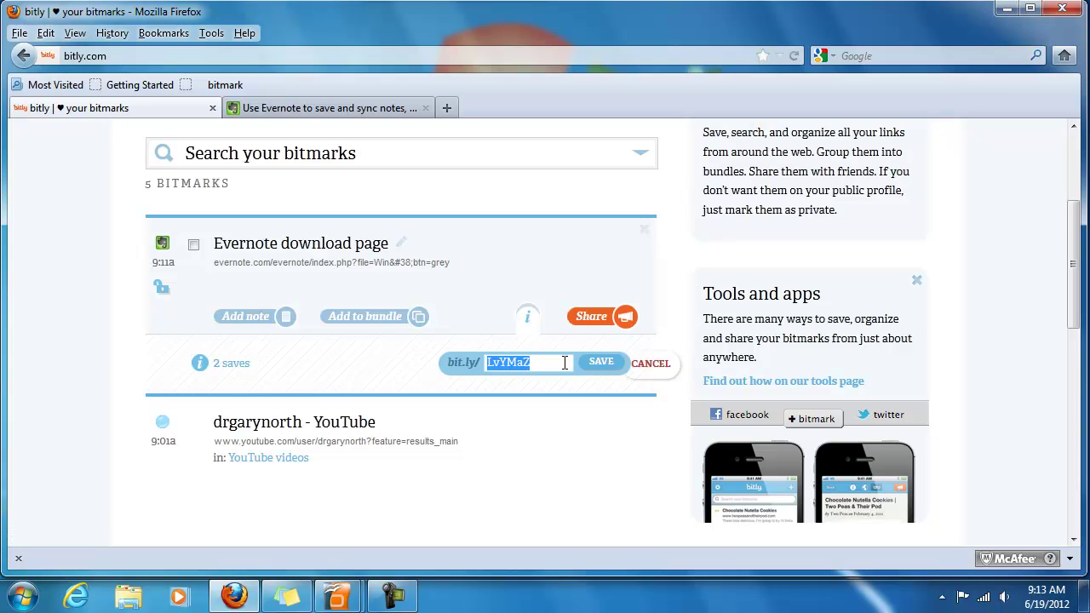
{"action": "type", "text": "Evernote"}
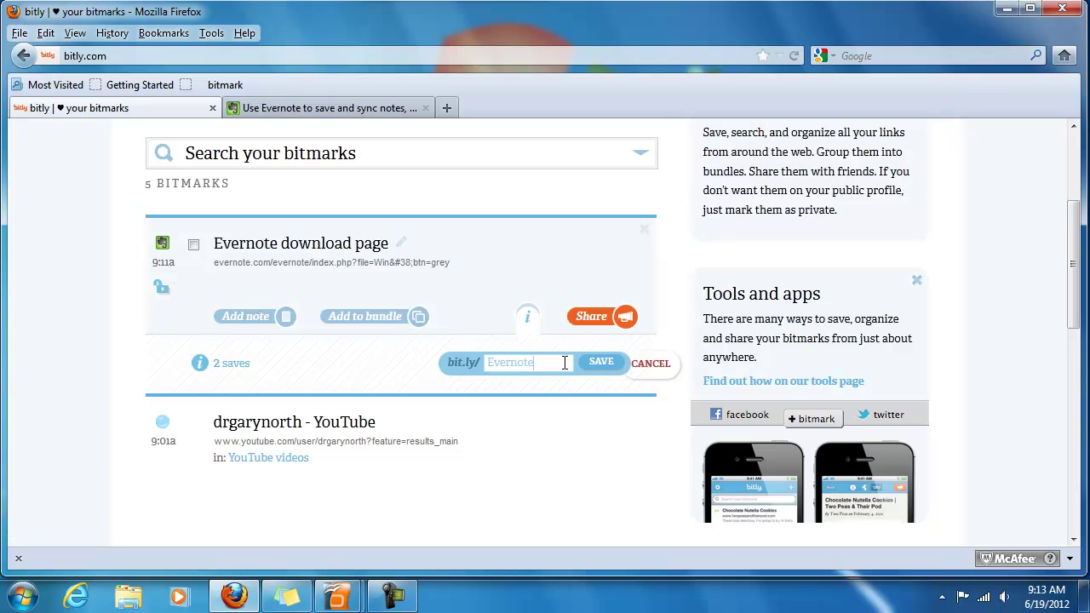
{"action": "type", "text": "download"}
{"action": "left_click", "coordinate": [599, 364]}
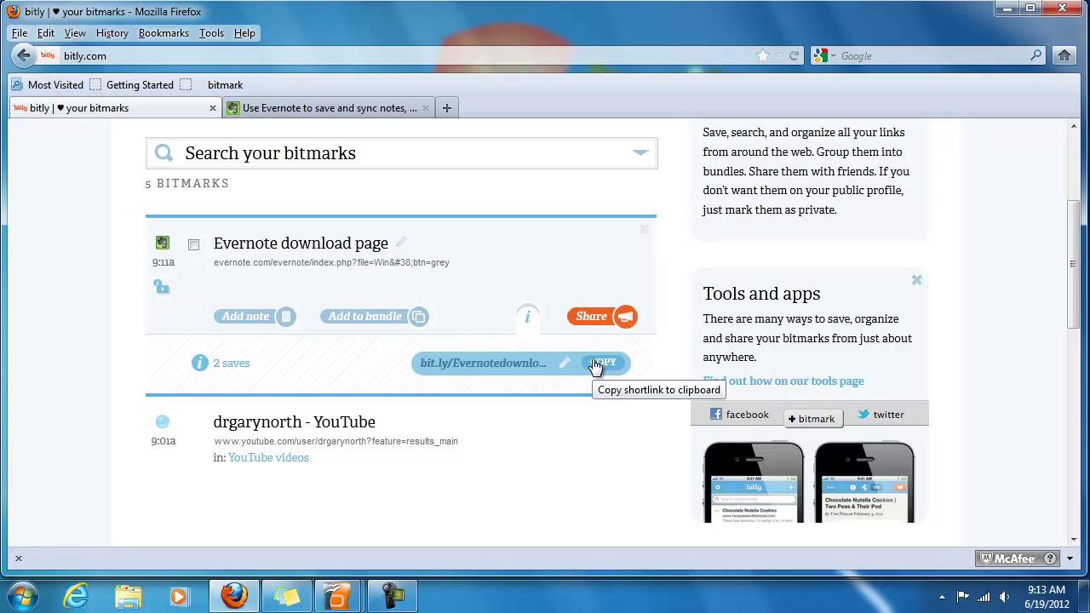
{"action": "left_click", "coordinate": [595, 365]}
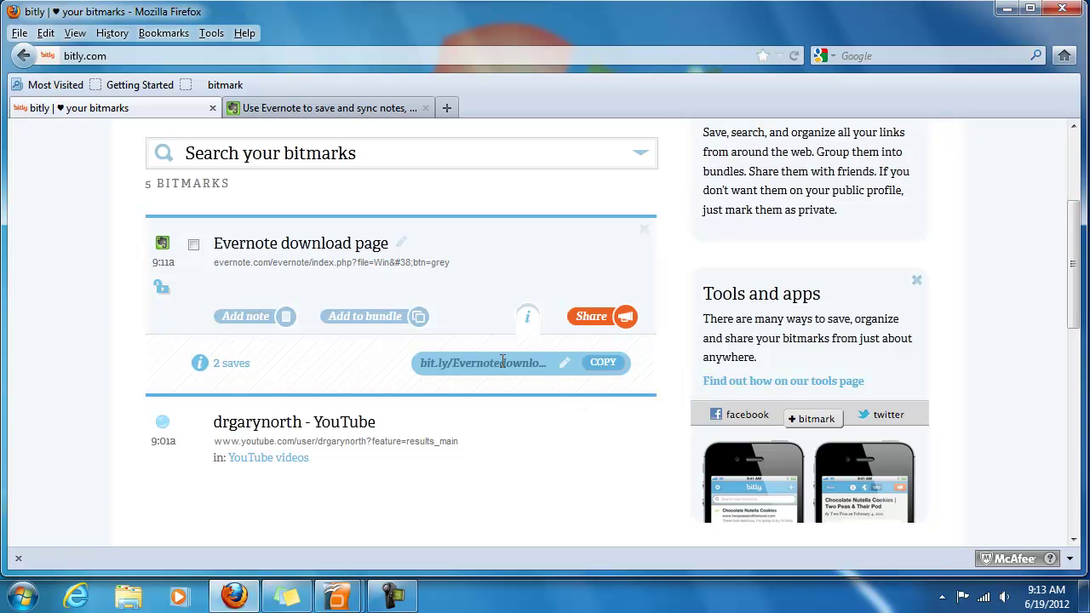
{"action": "left_click", "coordinate": [603, 362]}
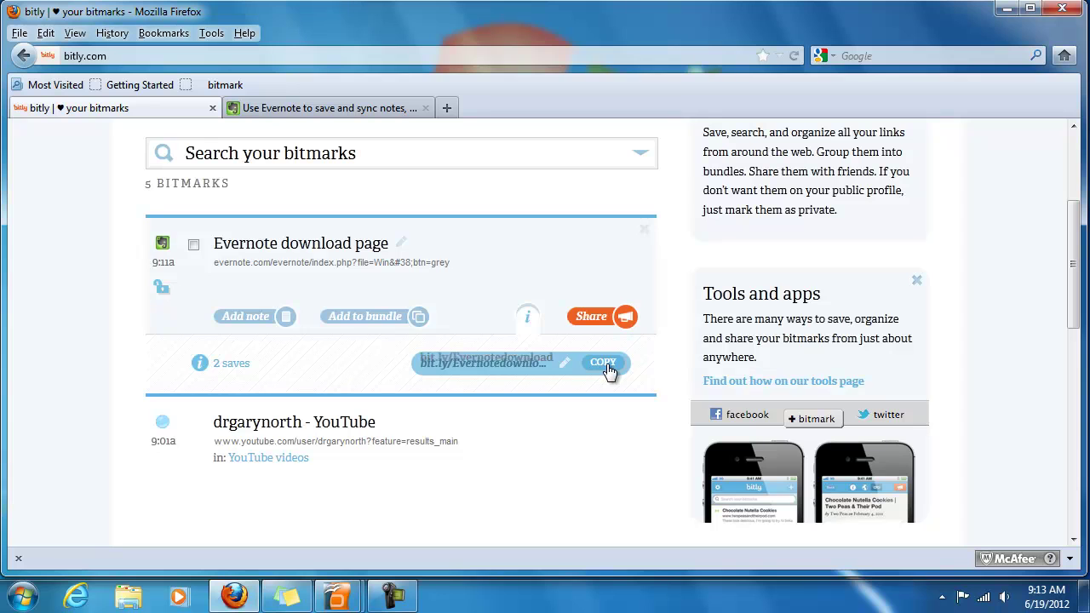
Paste the copied bit.ly/Evernotedownload link into a new tab's address bar and load it.
{"action": "left_click", "coordinate": [447, 108]}
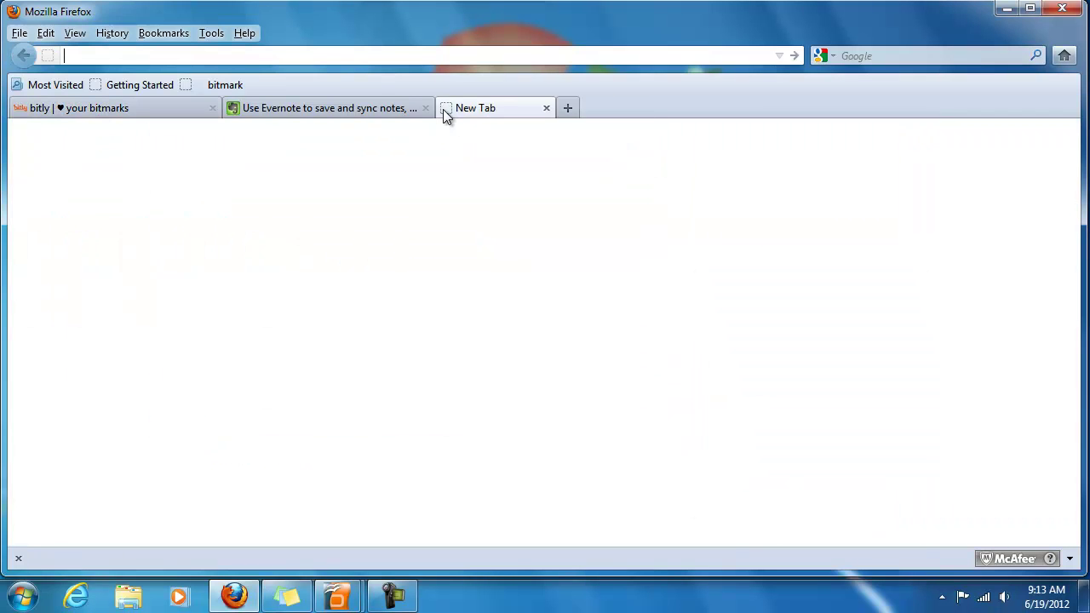
{"action": "right_click", "coordinate": [433, 57]}
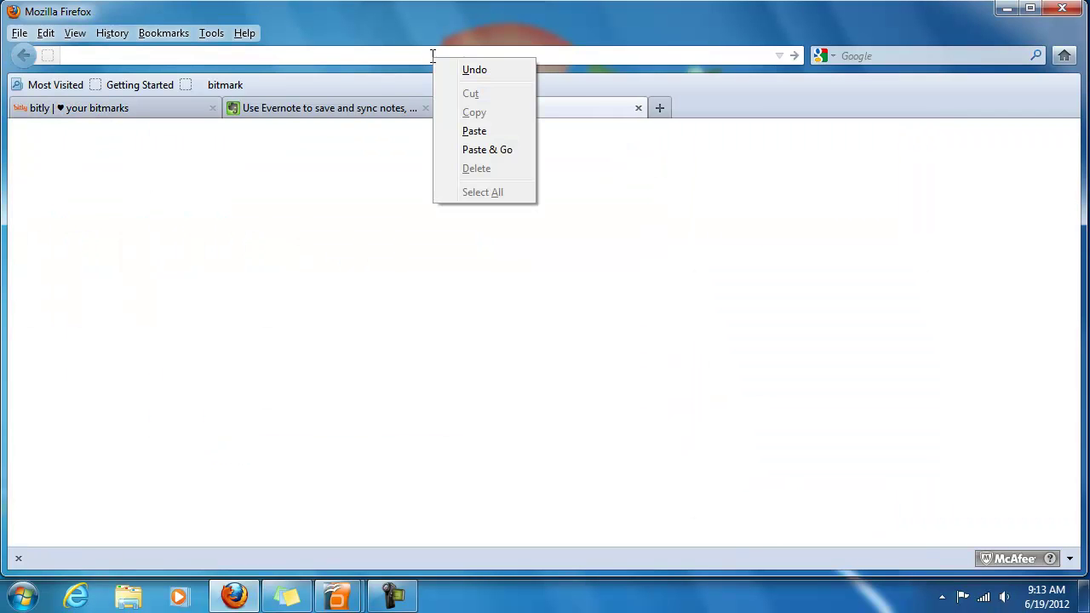
{"action": "left_click", "coordinate": [473, 136]}
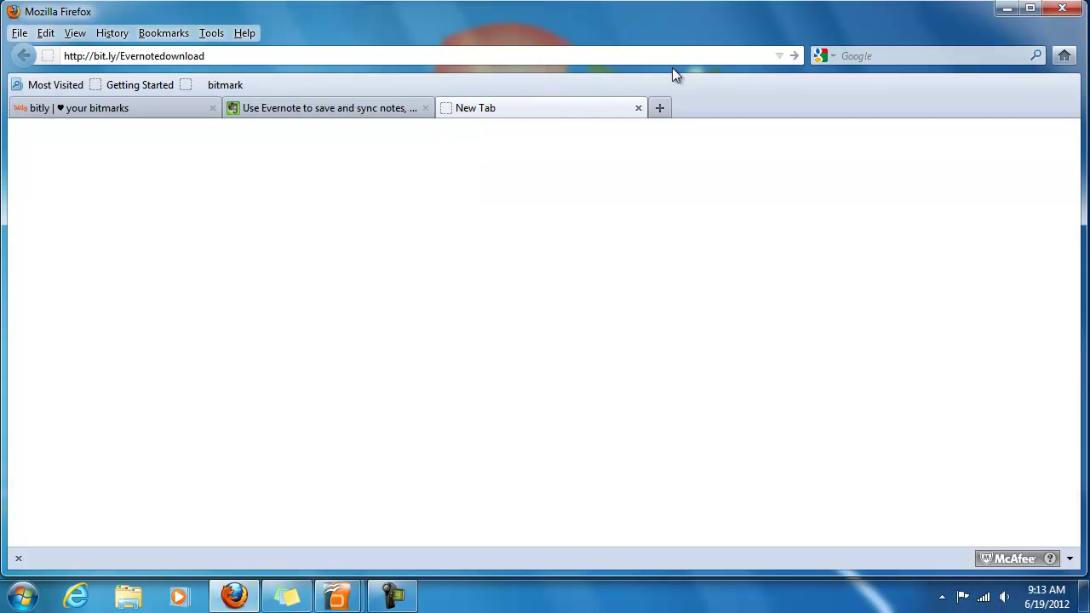
{"action": "left_click", "coordinate": [793, 56]}
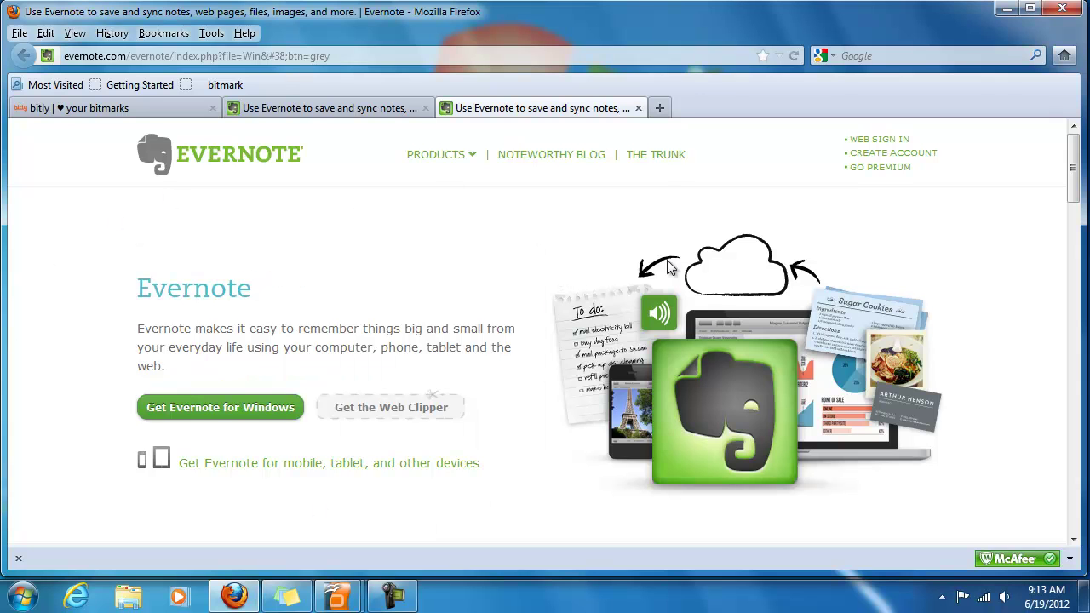
Close the third tab, the shortlink test tab showing the Evernote page.
{"action": "left_click", "coordinate": [639, 109]}
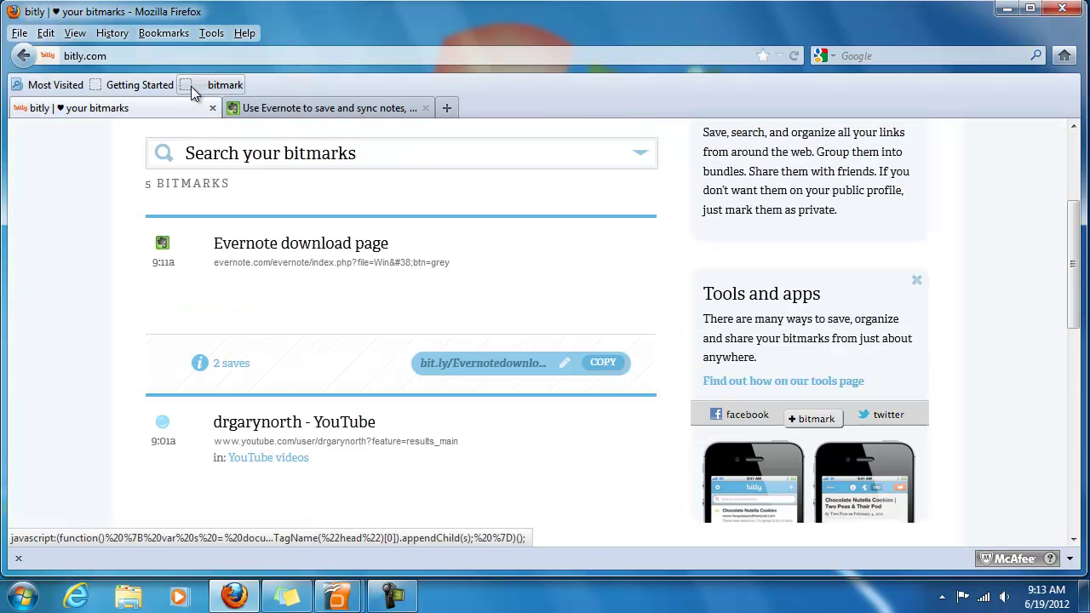